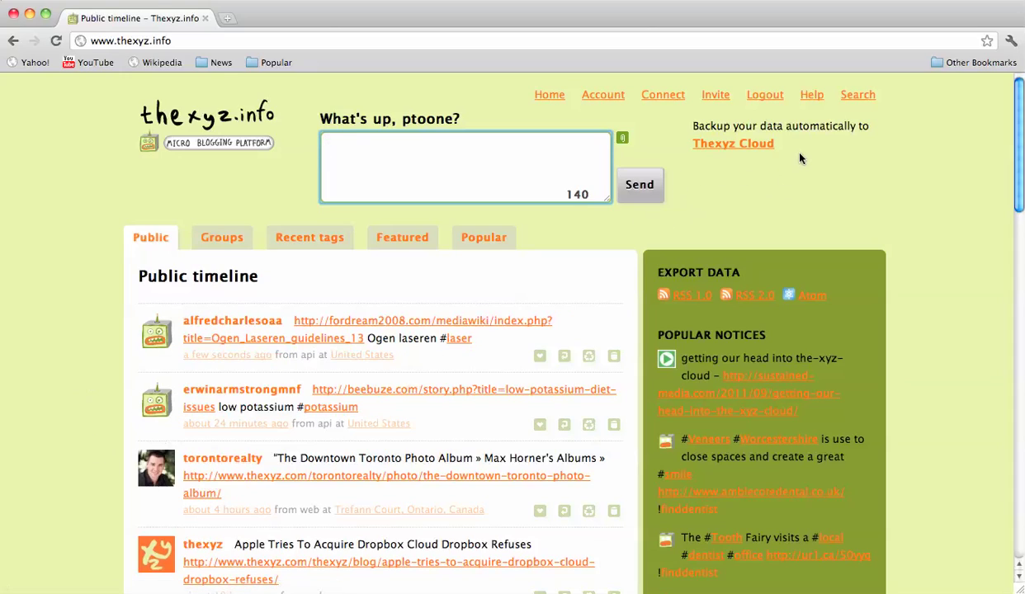
- Open the Bookmarklet page from the site's Help documentation list
click(812, 95)
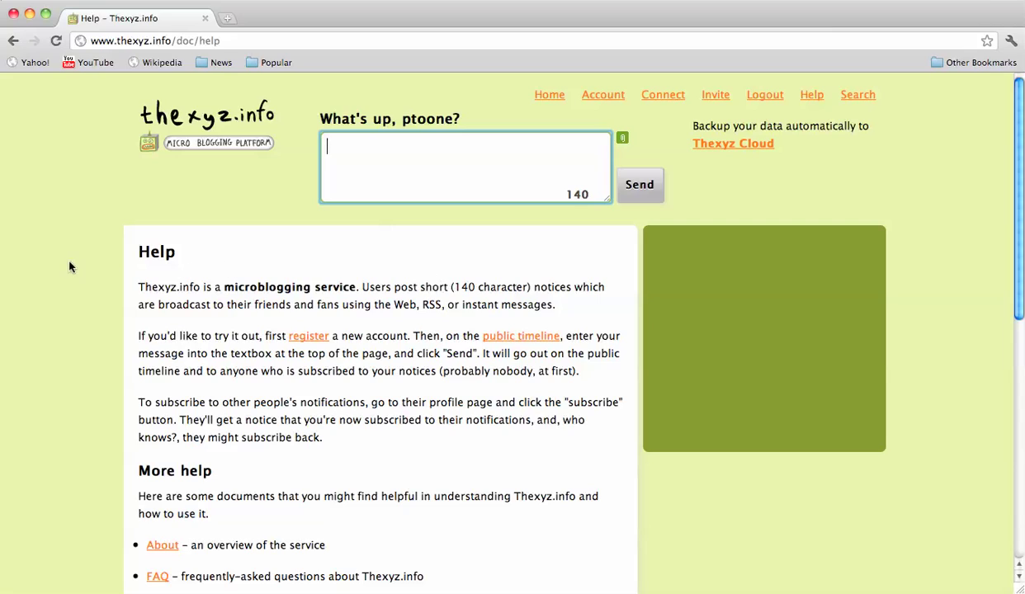
scroll(70, 266, down, 2)
scroll(62, 267, down, 5)
scroll(62, 267, down, 3)
scroll(62, 267, down, 1)
scroll(62, 267, up, 2)
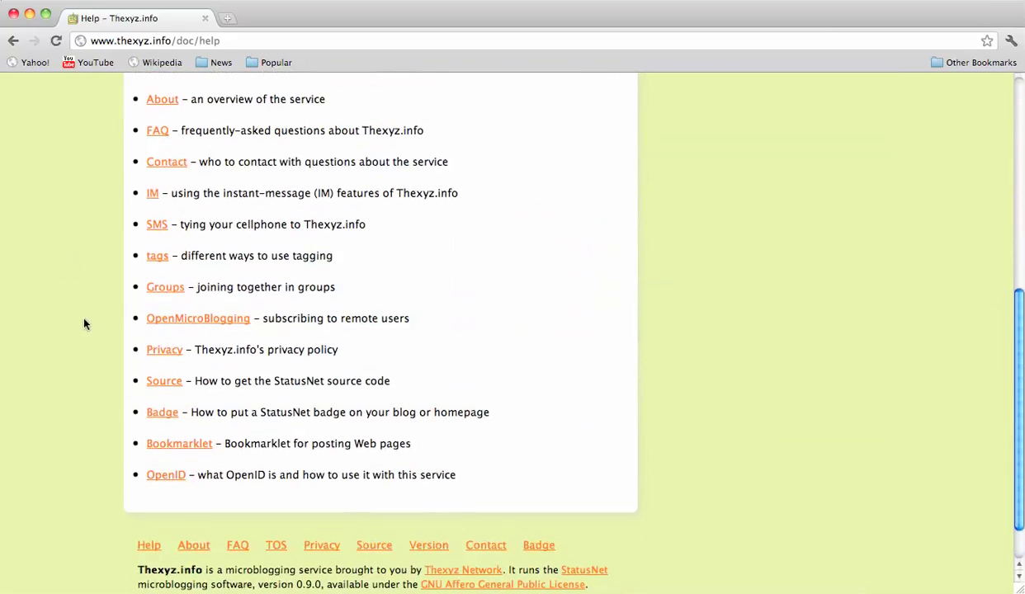
click(183, 450)
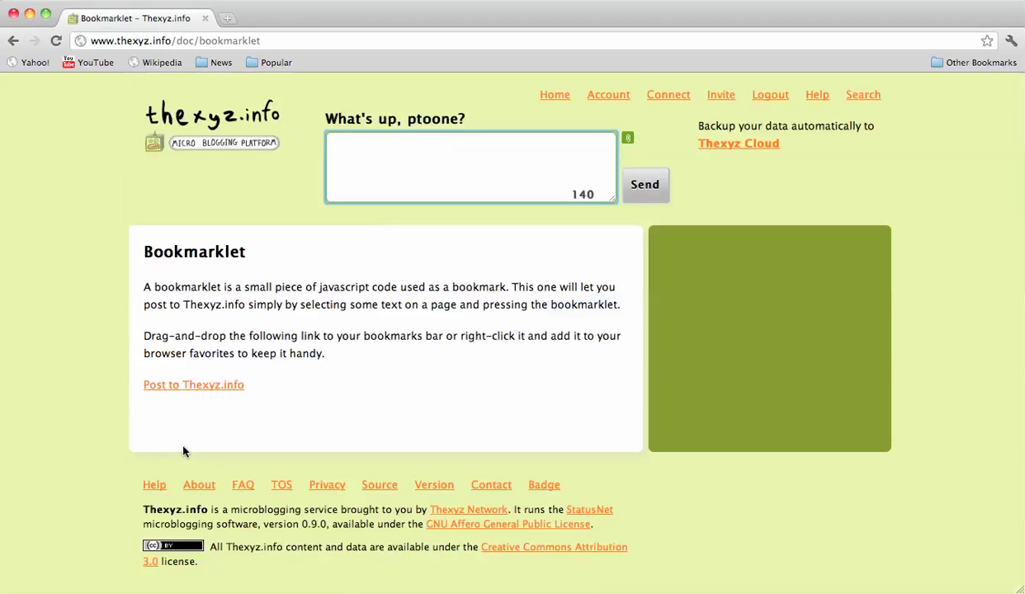
- Post the Bookmarklet help page's title and link as a notice using the Post to Thexyz.info bookmarklet
click(199, 387)
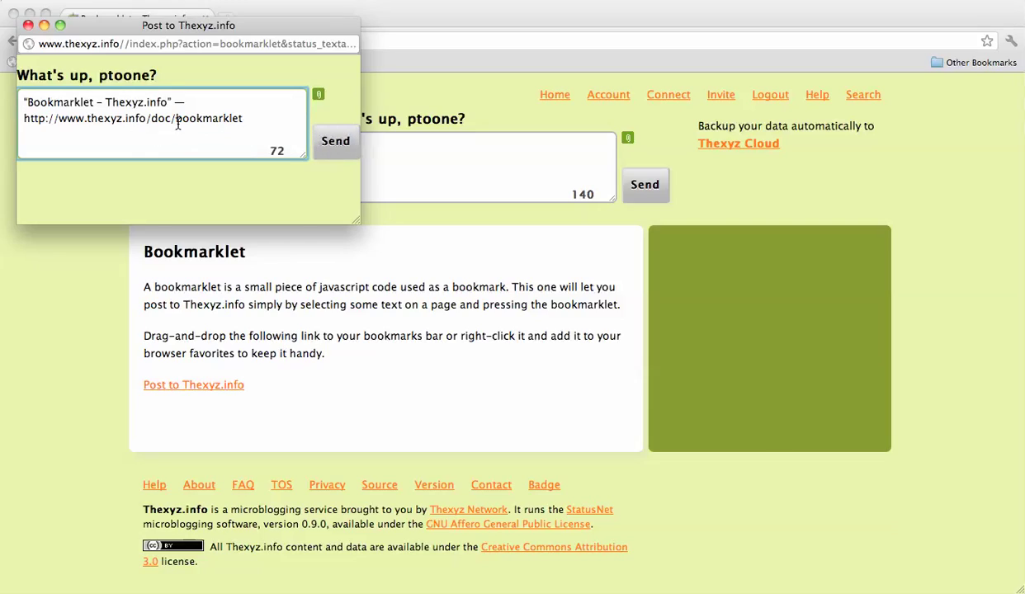
click(335, 143)
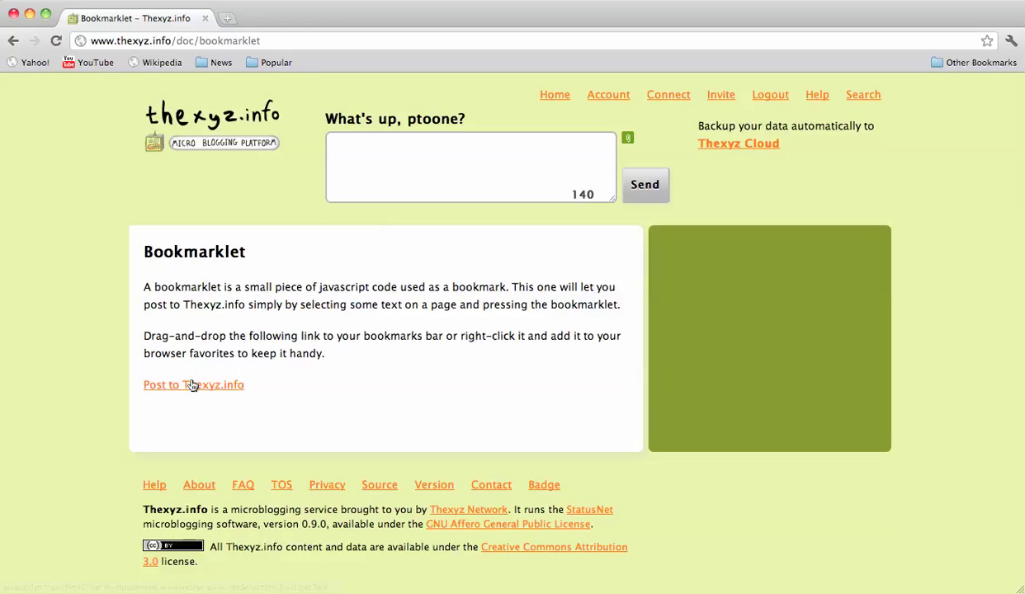
- Add the Post to Thexyz.info bookmarklet to the bookmarks bar after the Popular folder
mouse_move(184, 390)
mouse_down()
mouse_move(245, 334)
mouse_move(286, 166)
mouse_up()
drag(312, 69, 314, 68)
- Return to the public timeline, then open BBC News from the News bookmarks folder
click(206, 121)
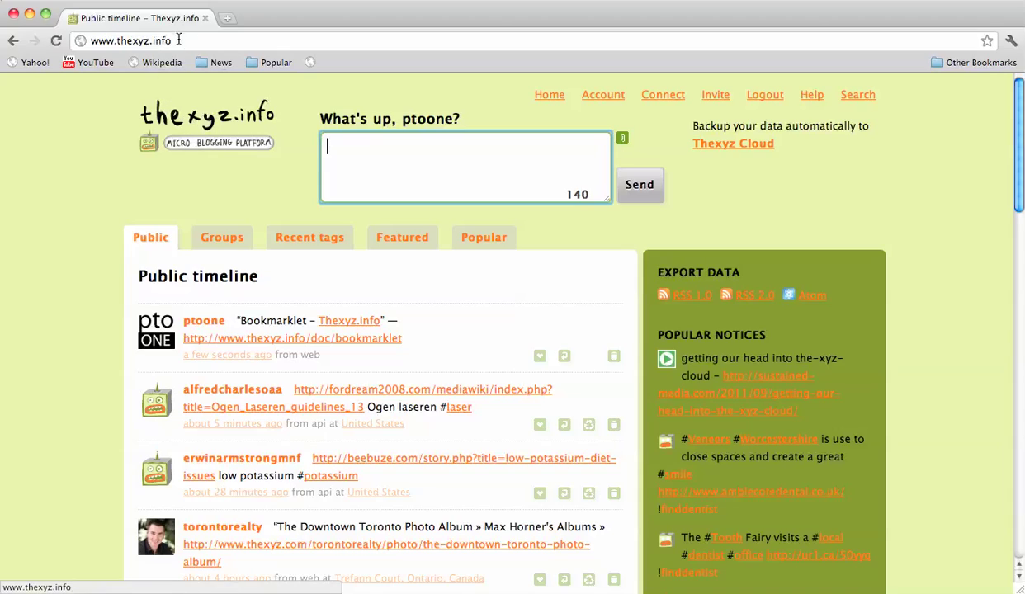
click(220, 67)
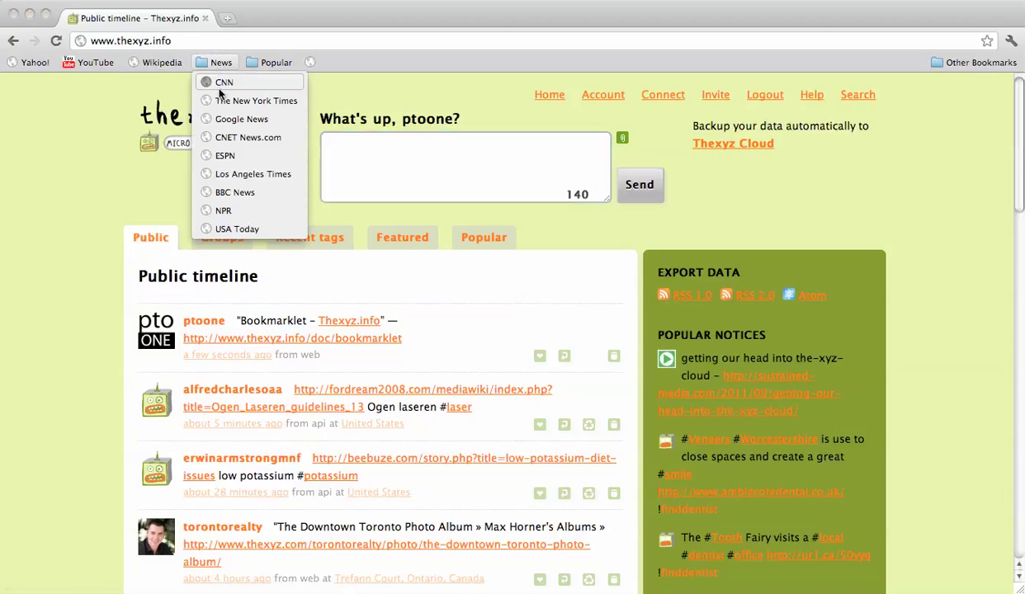
click(219, 192)
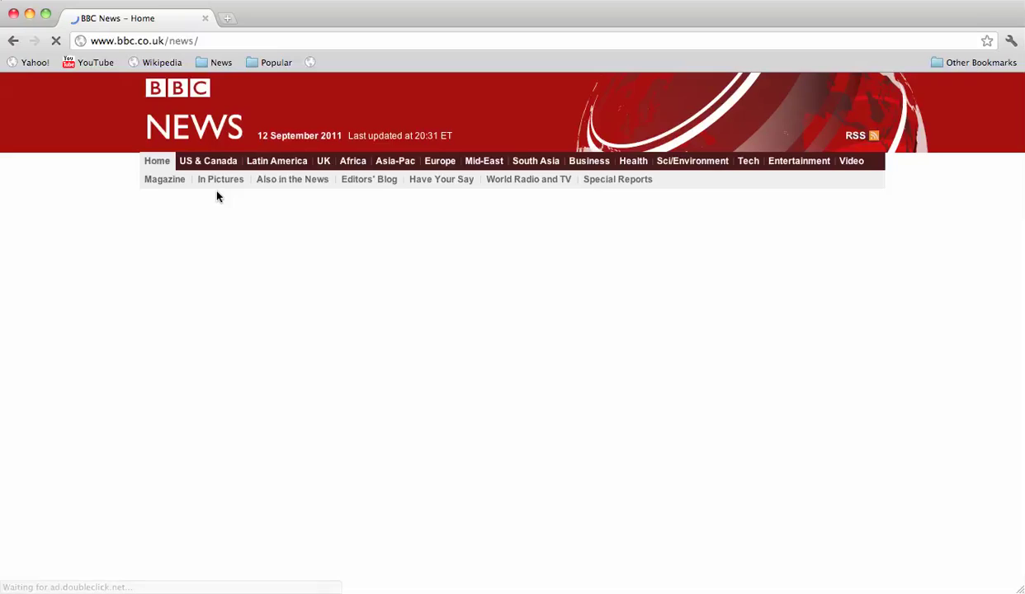
- Open the BBC Tech article 'Bad spelling opens up security loophole' and run the bookmarklet on it
click(743, 161)
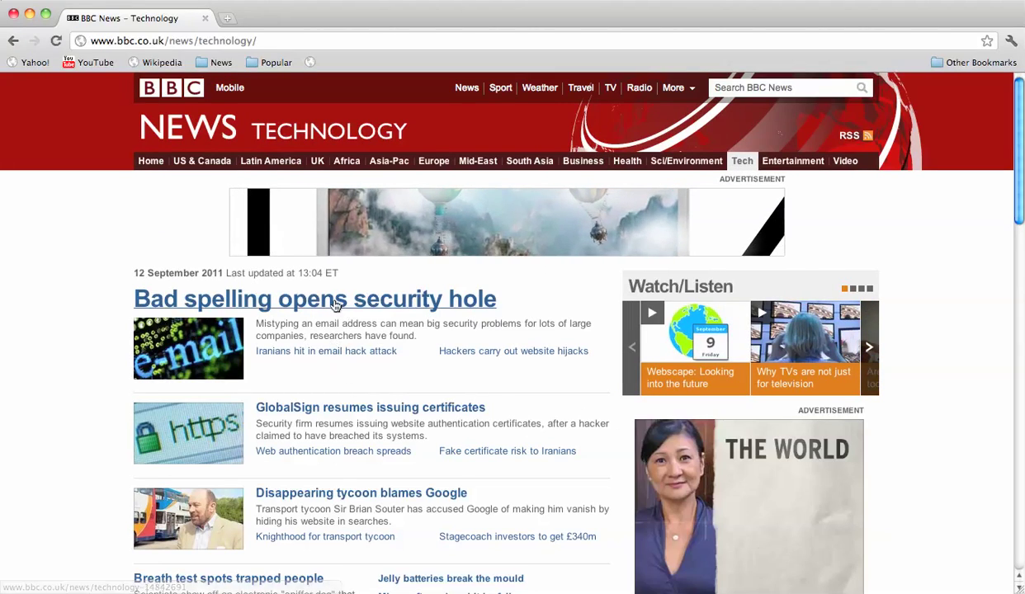
click(334, 306)
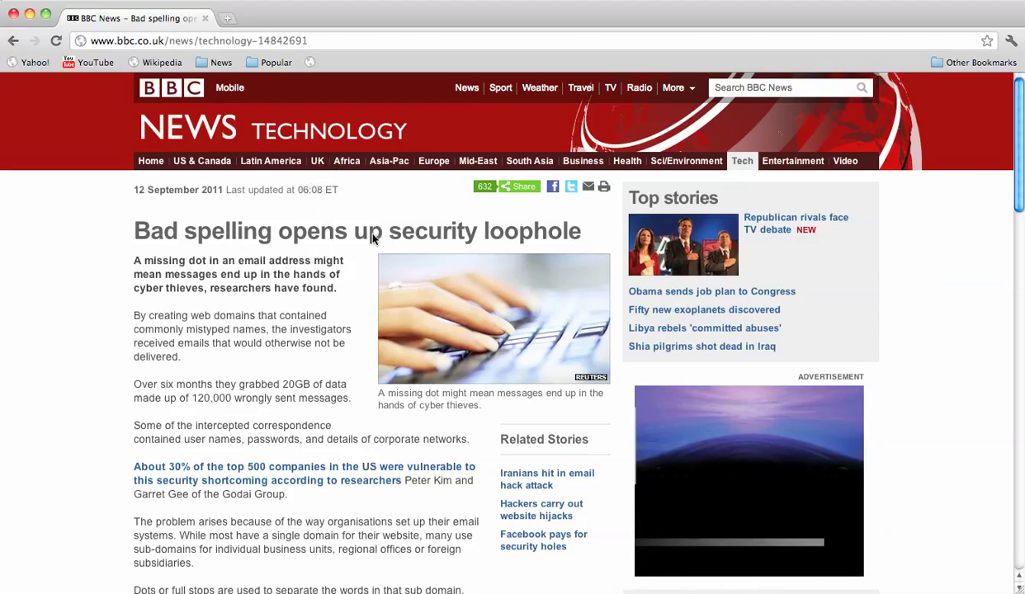
click(311, 64)
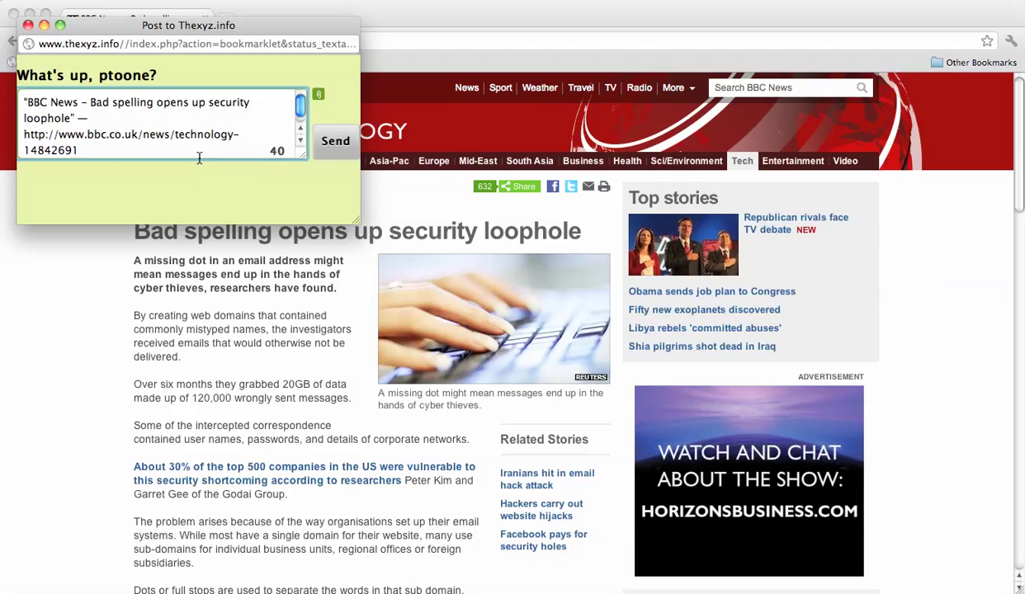
- Send the prefilled notice sharing the BBC 'Bad spelling' article's title and link
click(334, 142)
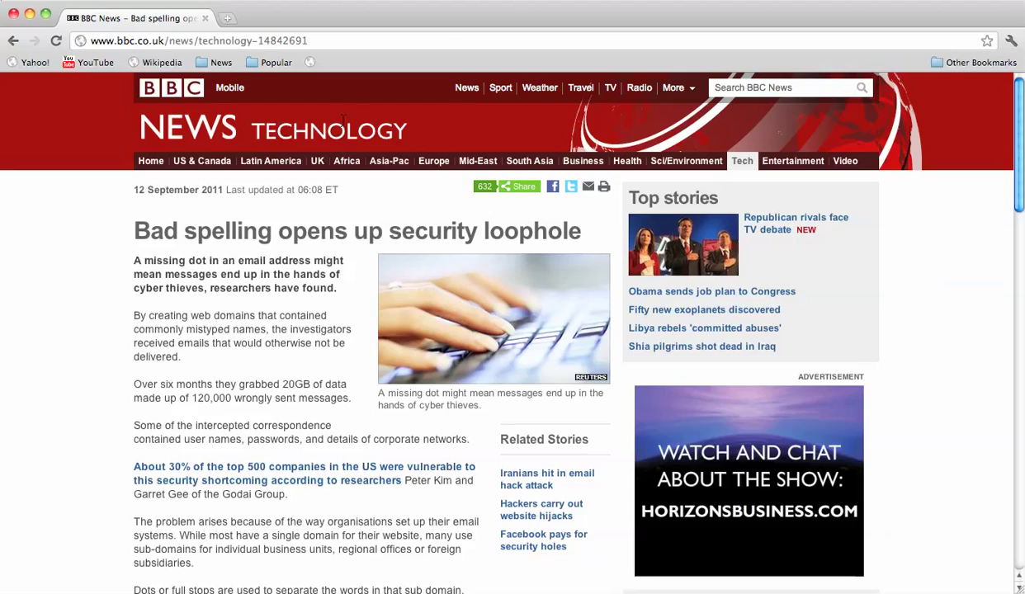
- Go to thexyz.info via the address bar to view the public timeline
click(336, 43)
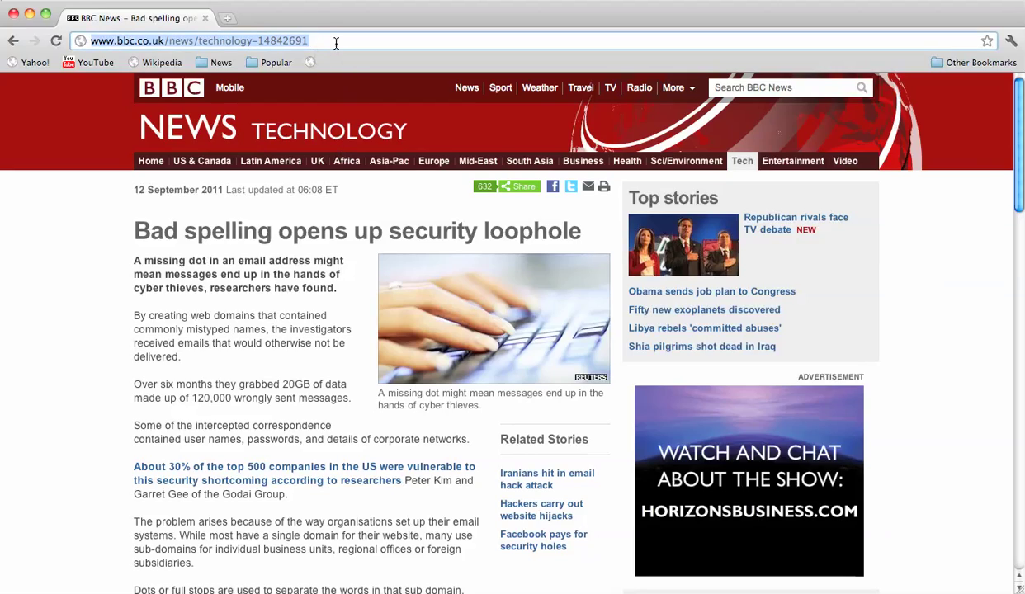
text(thexyz)
key(Return)
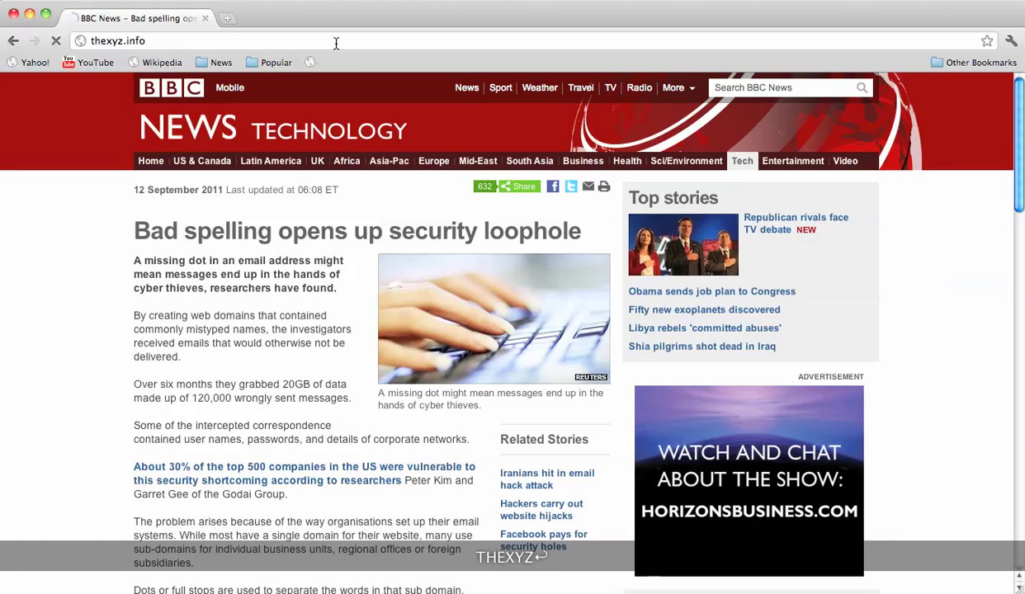